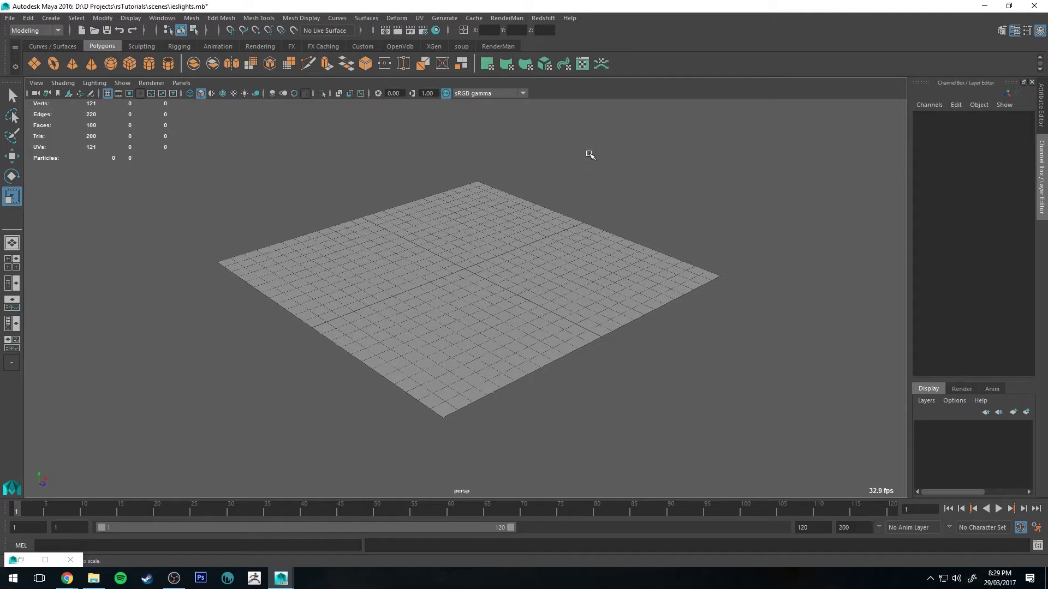
Step: Tumble and dolly the perspective view to inspect the floor plane from several angles
left_click_drag(590, 157, 576, 162, "alt")
right_click_drag(576, 162, 626, 181, "alt")
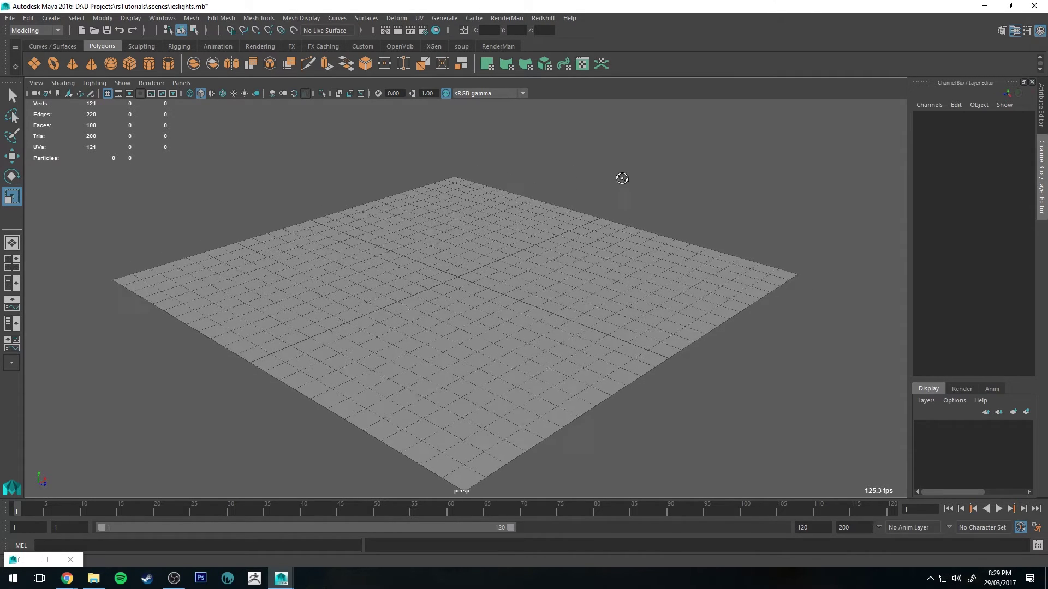
left_click_drag(622, 177, 591, 155, "alt")
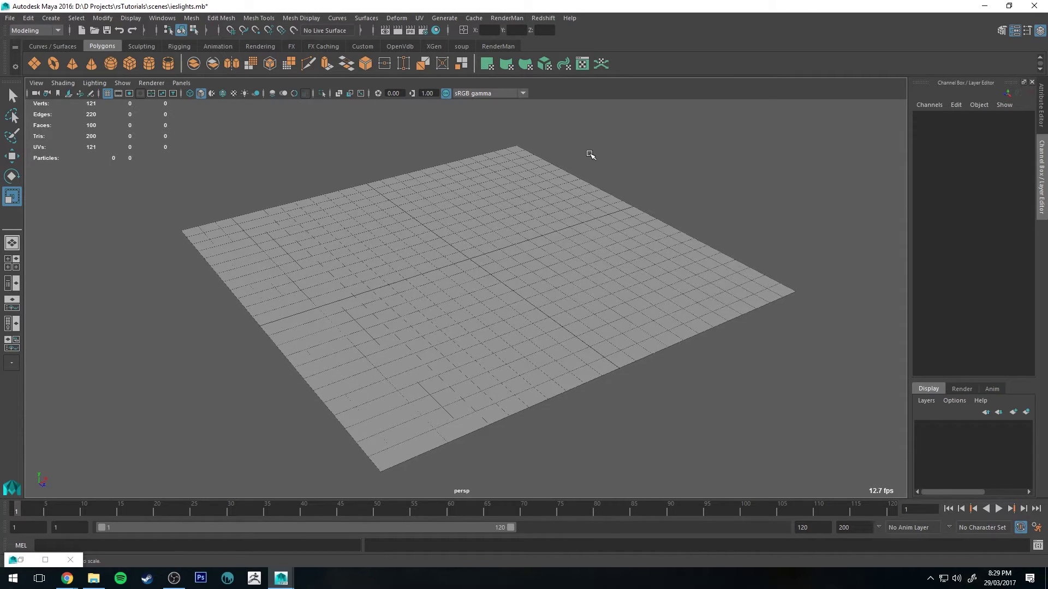
Step: Read through the derekjenson.com IES Light Profiles page in Chrome, then return to Maya
key("alt+Tab")
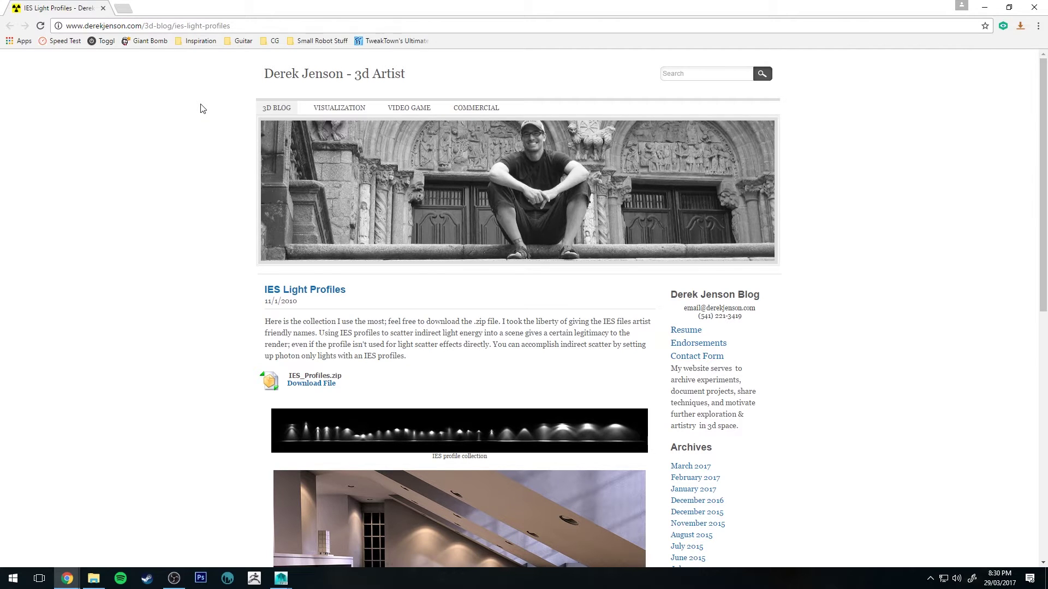
scroll(200, 108, "down", 2)
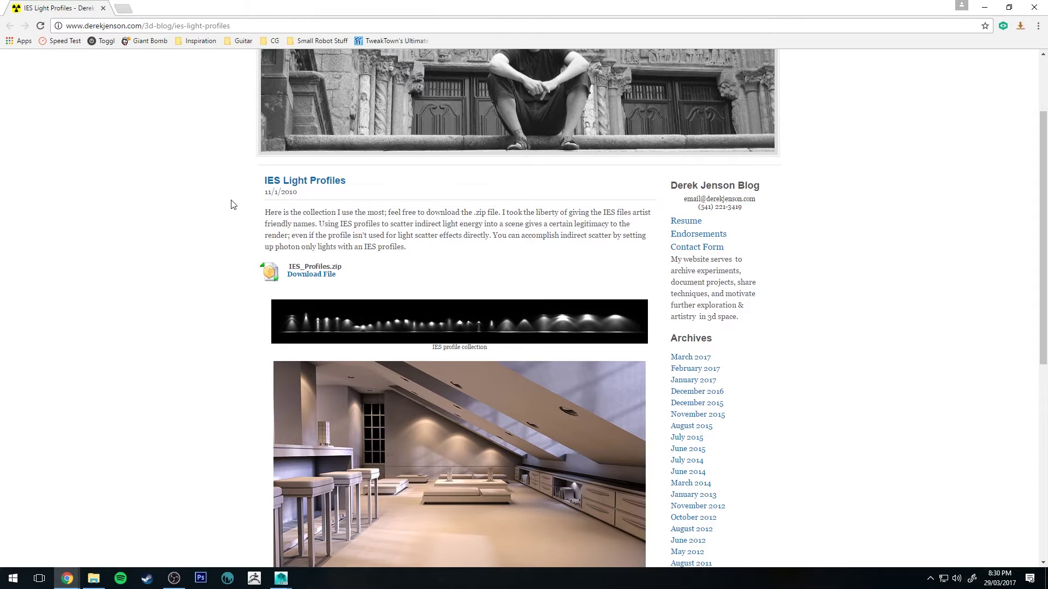
scroll(229, 205, "down", 2)
scroll(228, 206, "up", 4)
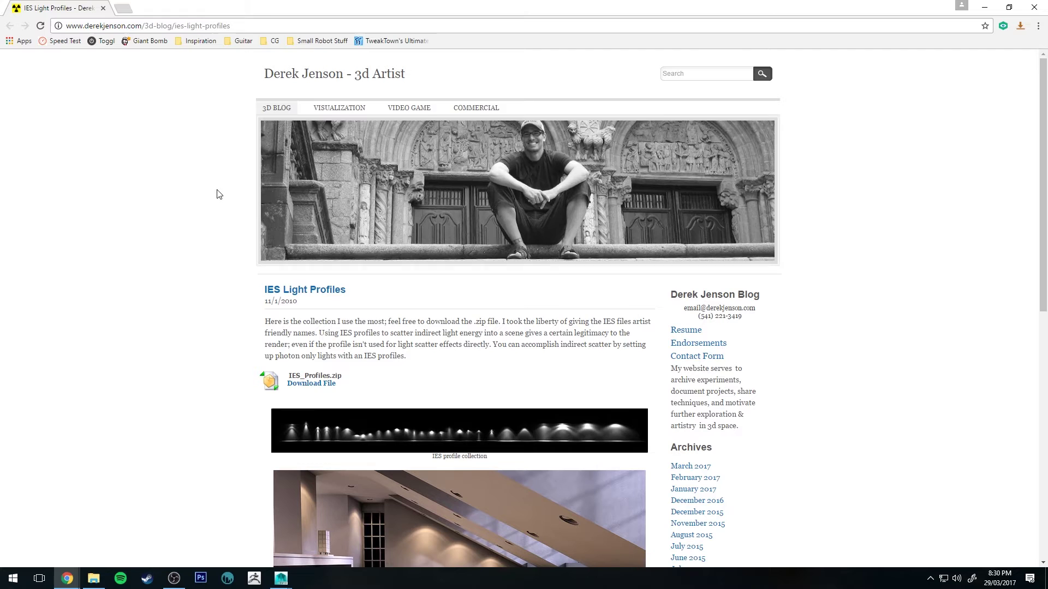
scroll(216, 194, "down", 2)
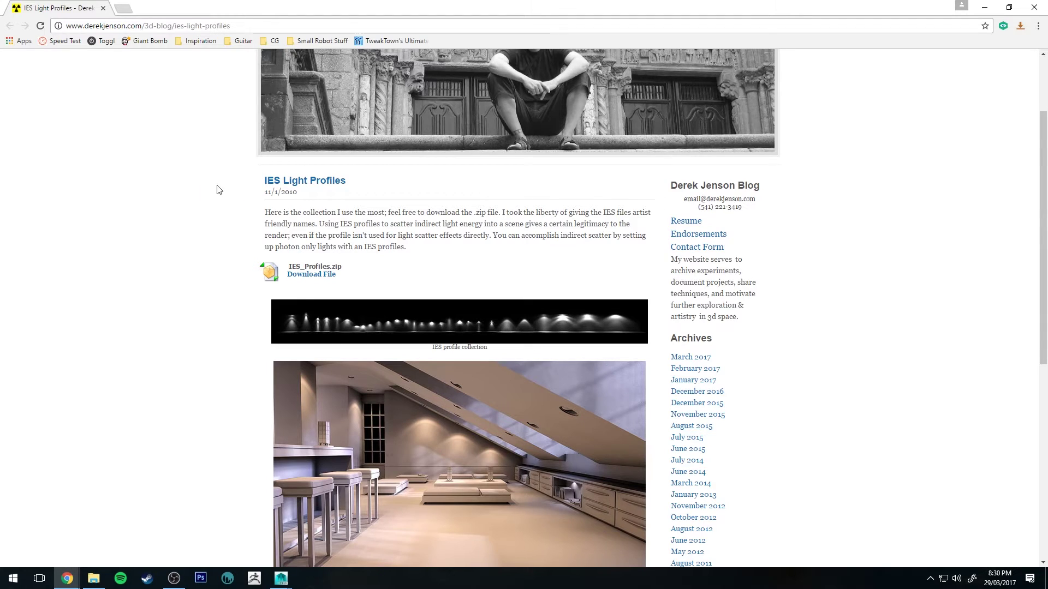
scroll(197, 177, "up", 1)
scroll(192, 173, "up", 1)
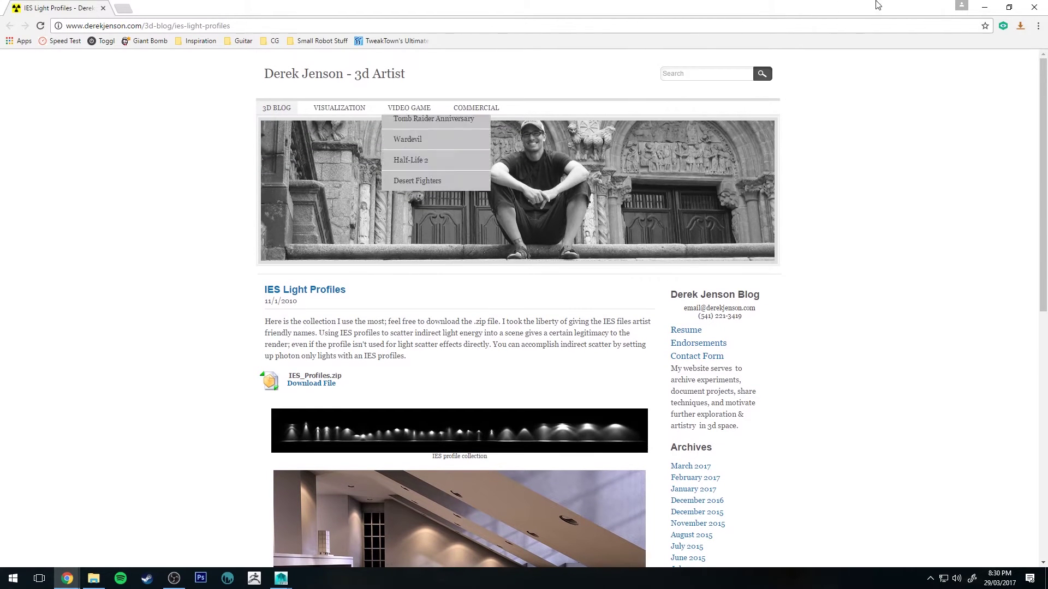
key("alt+Tab")
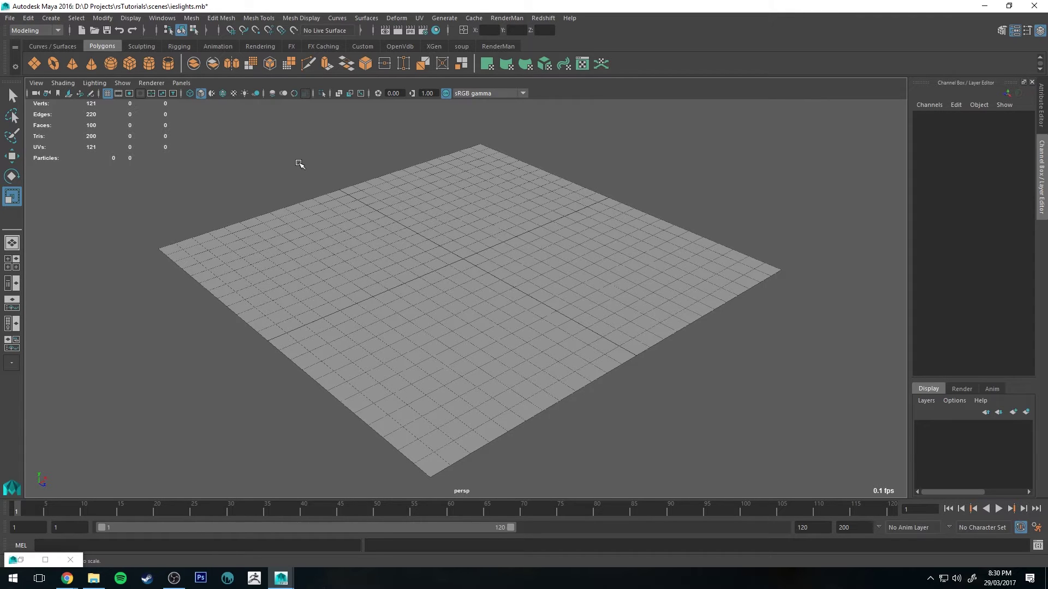
Step: Create rsIESLight1 from the Redshift Lights menu and move it up to Translate Y 3.385
left_click(551, 19)
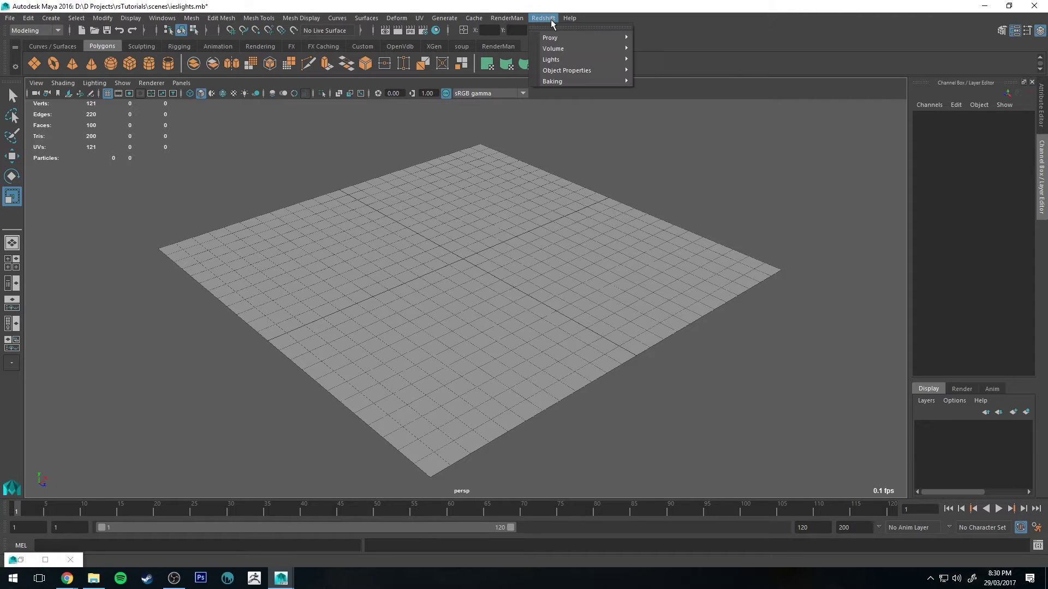
mouse_move(554, 59)
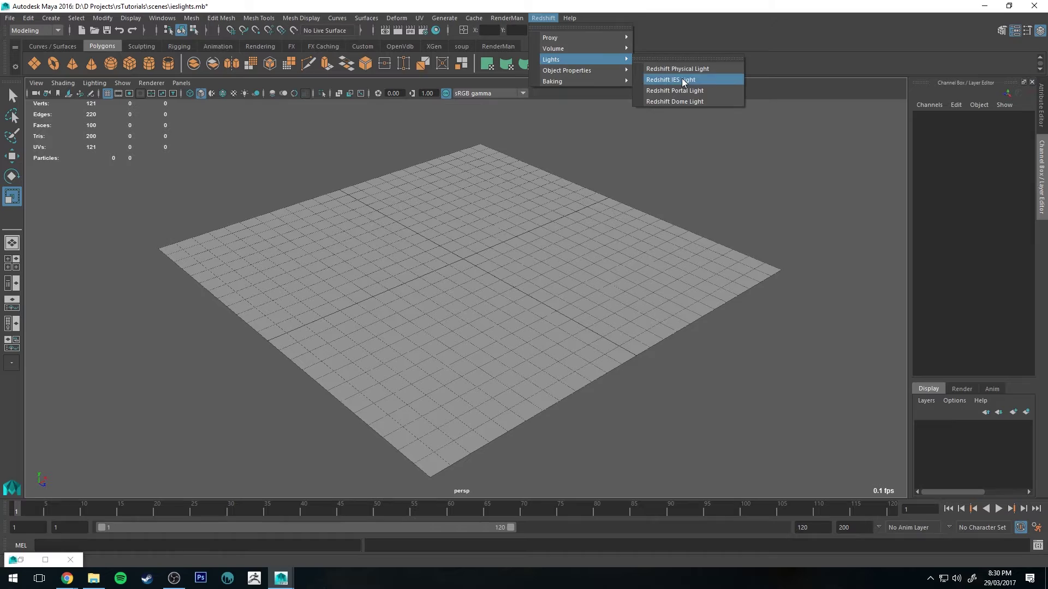
left_click(683, 81)
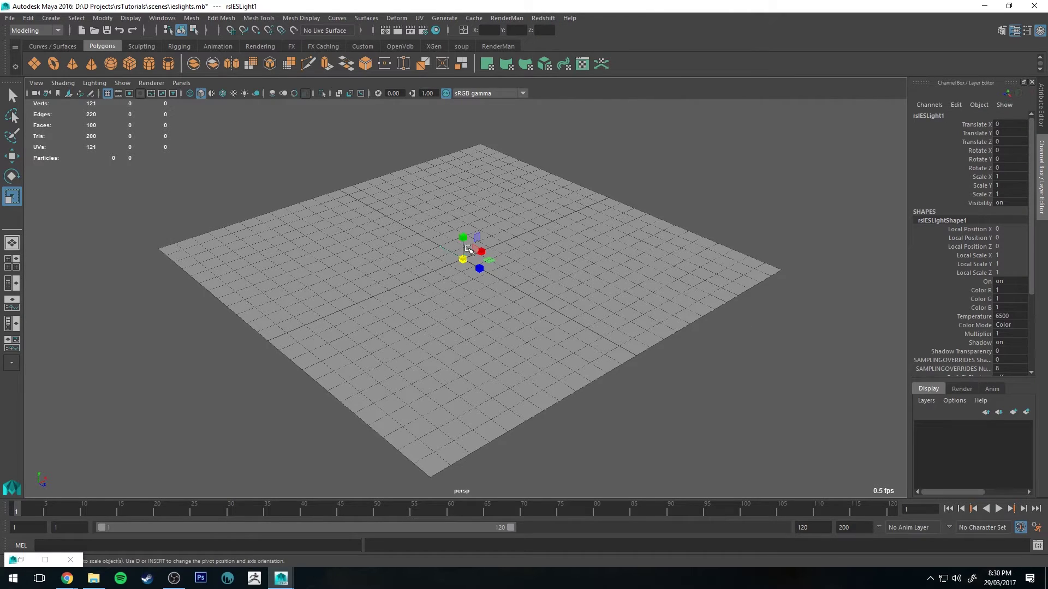
key("w")
left_click_drag(465, 239, 533, 164)
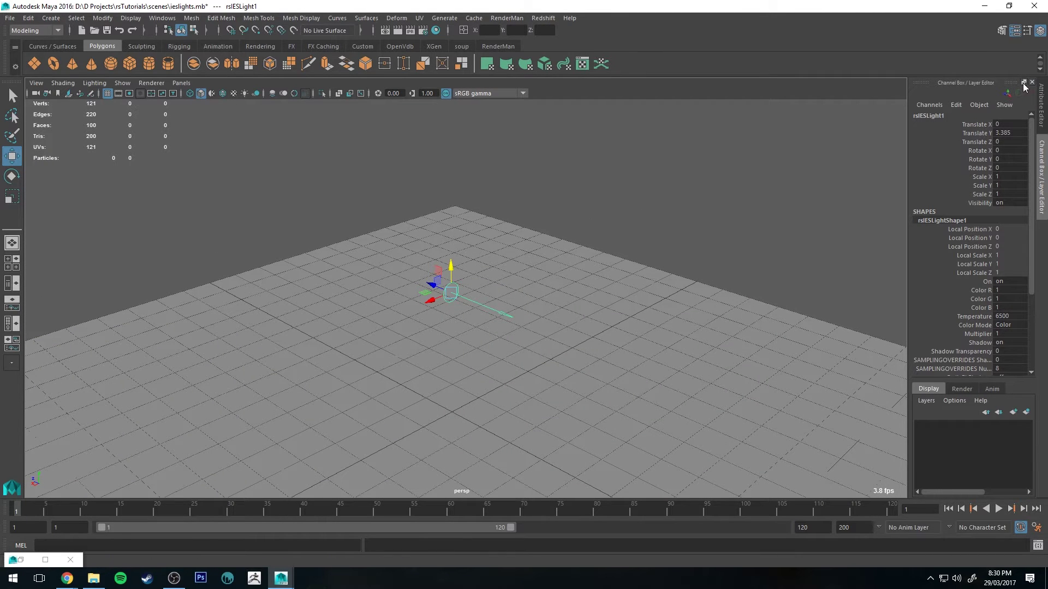
Step: Browse D:\Assets\IES_profiles for the light's IES Profile, previewing several profiles before selecting JellyFish.IES
left_click(1043, 90)
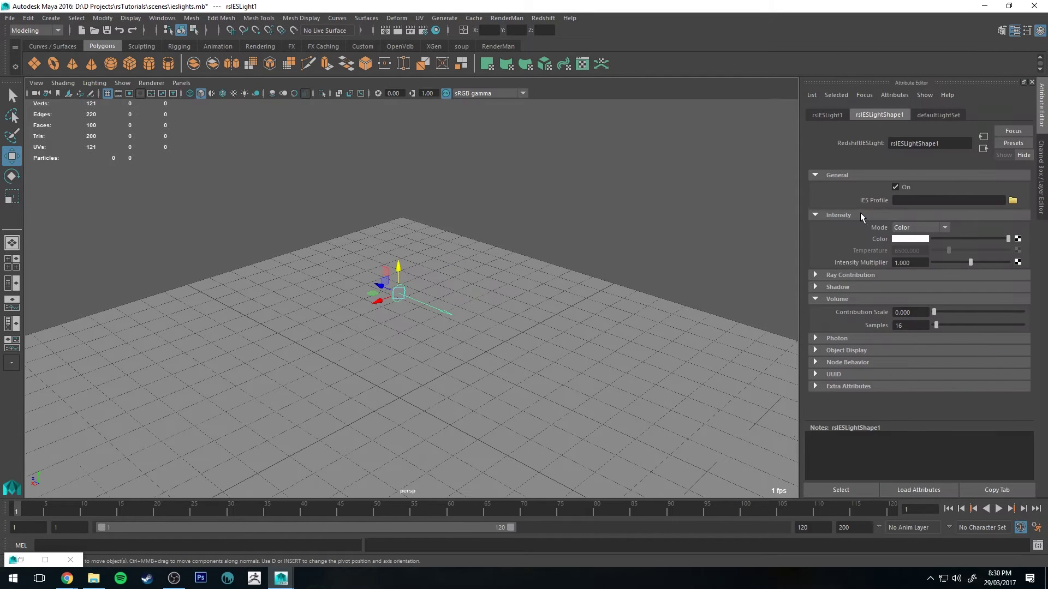
left_click(1012, 200)
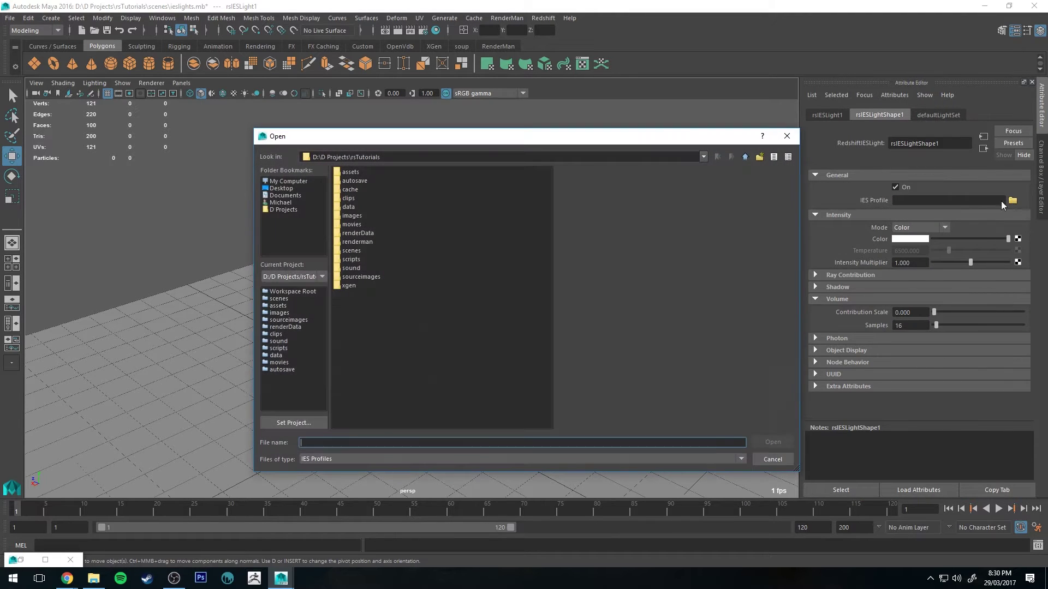
left_click(705, 153)
left_click(438, 191)
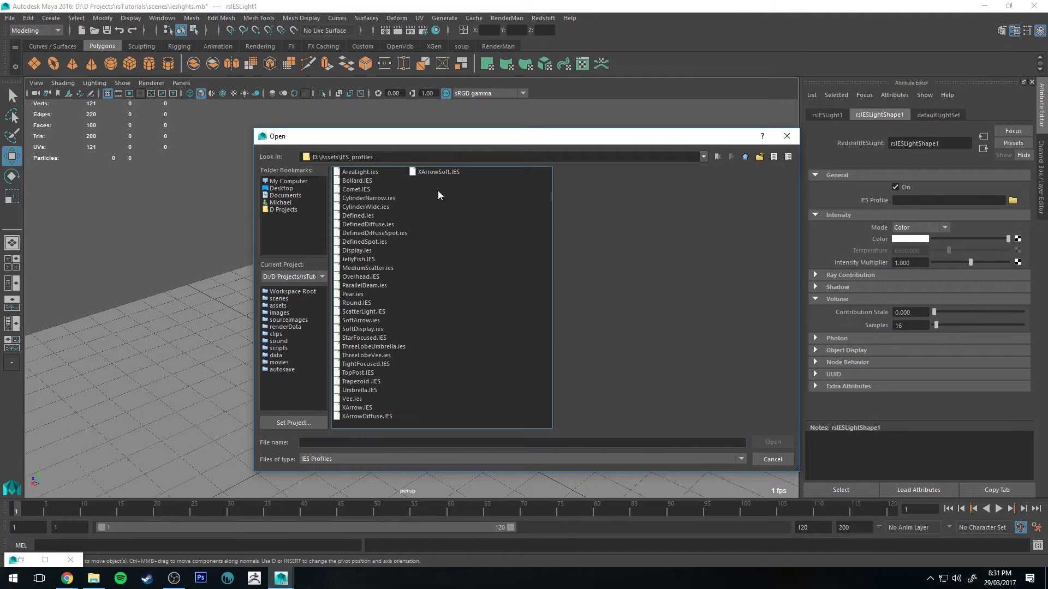
left_click(361, 268)
left_click(357, 277)
left_click(349, 310)
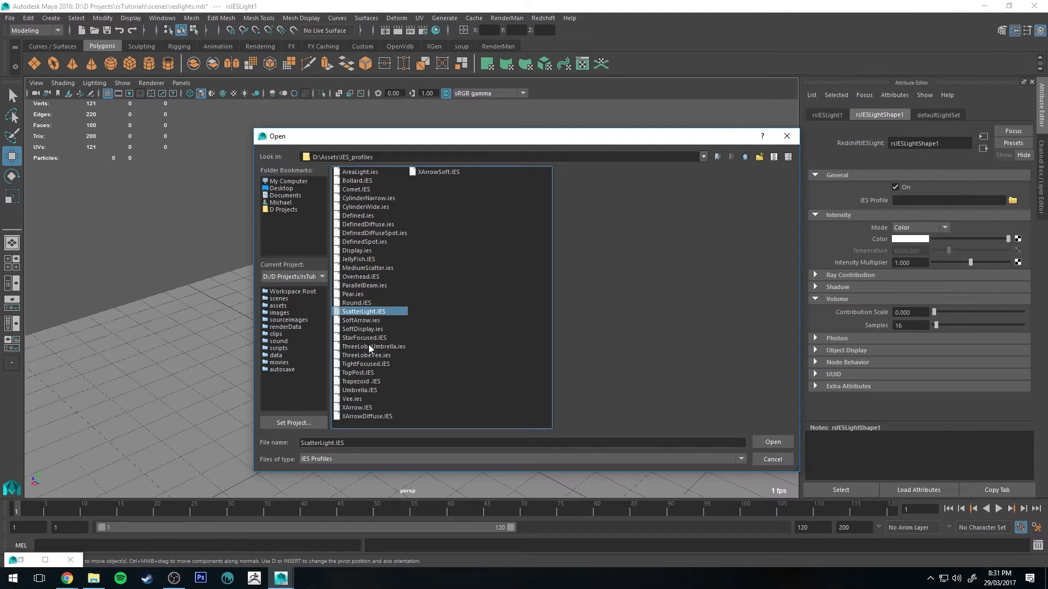
left_click(359, 259)
Step: Load JellyFish.IES onto the light, then rotate and reposition it to point down at the plane
left_click(785, 445)
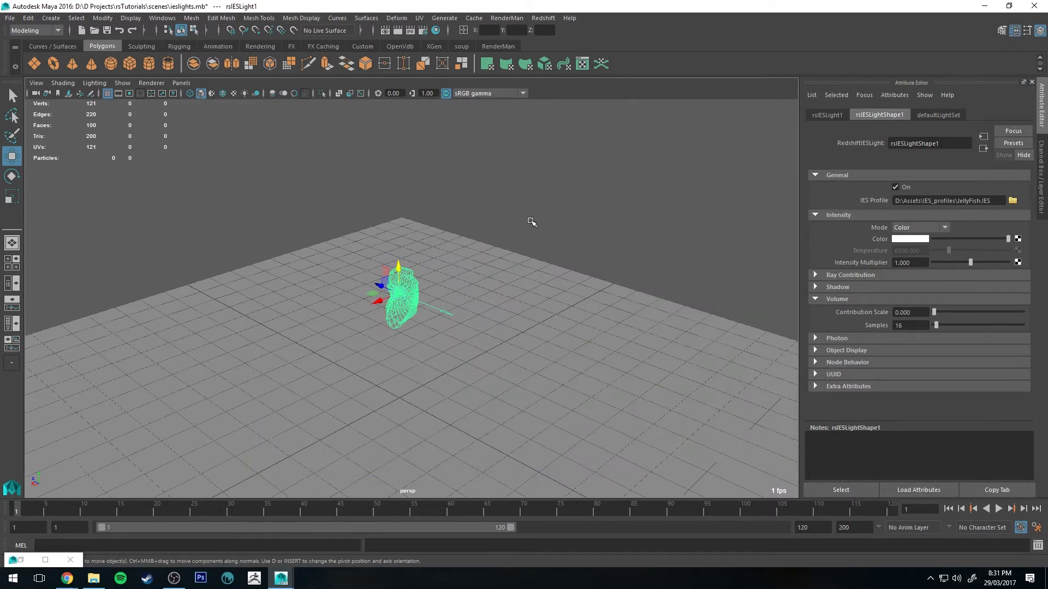
mouse_move(503, 250)
left_mouse_down("alt")
mouse_move(361, 241)
mouse_move(306, 225)
mouse_move(540, 239)
mouse_move(409, 284)
mouse_move(396, 123)
mouse_move(413, 138)
left_mouse_up("alt")
key("e")
key("w")
key("e")
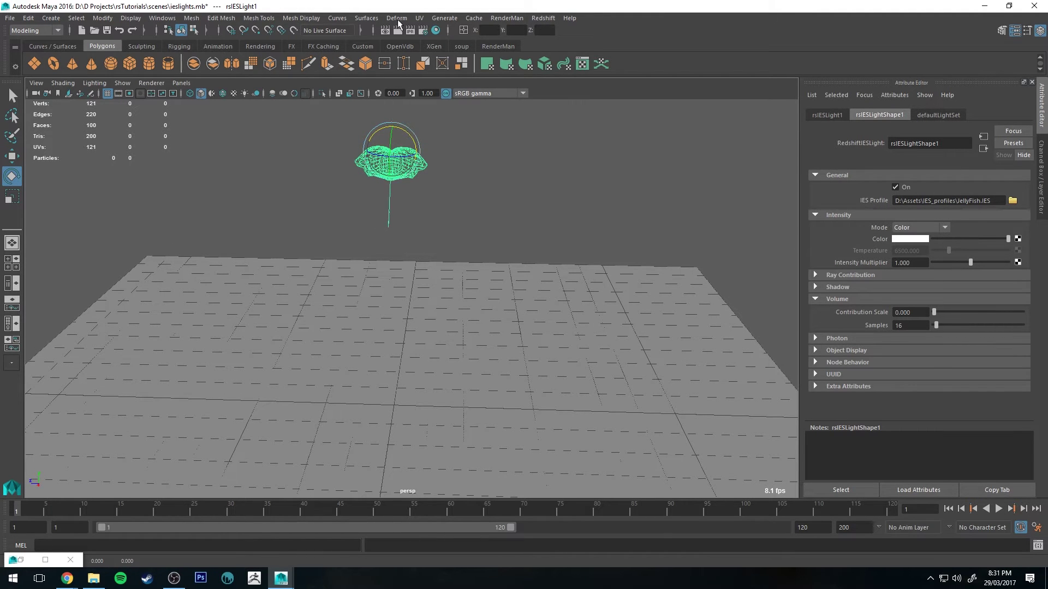
Step: Start a Redshift IPR render and lower the Intensity Multiplier to 0.05
left_click(411, 31)
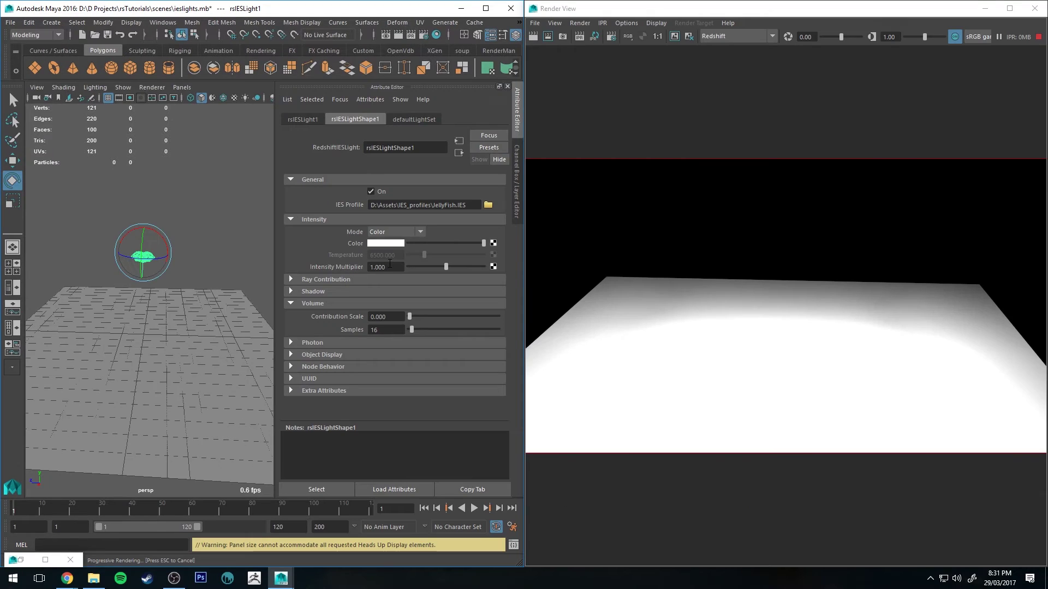
type("0.05")
key("Return")
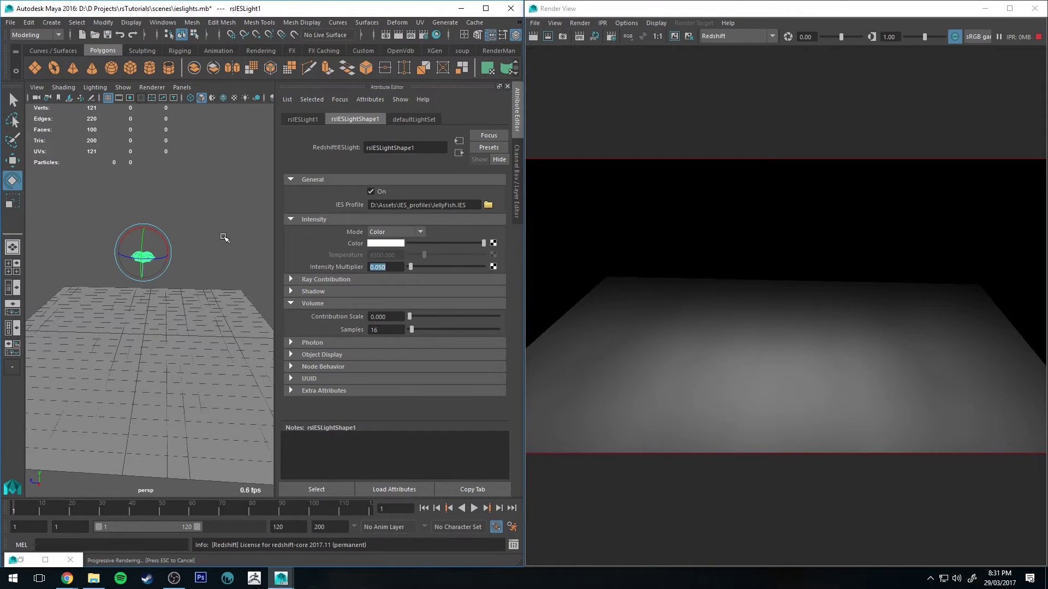
Step: Tilt and pan the view over the lit grid, then stop the IPR render
left_click_drag(194, 260, 185, 284, "alt")
middle_click_drag(185, 284, 188, 205, "alt")
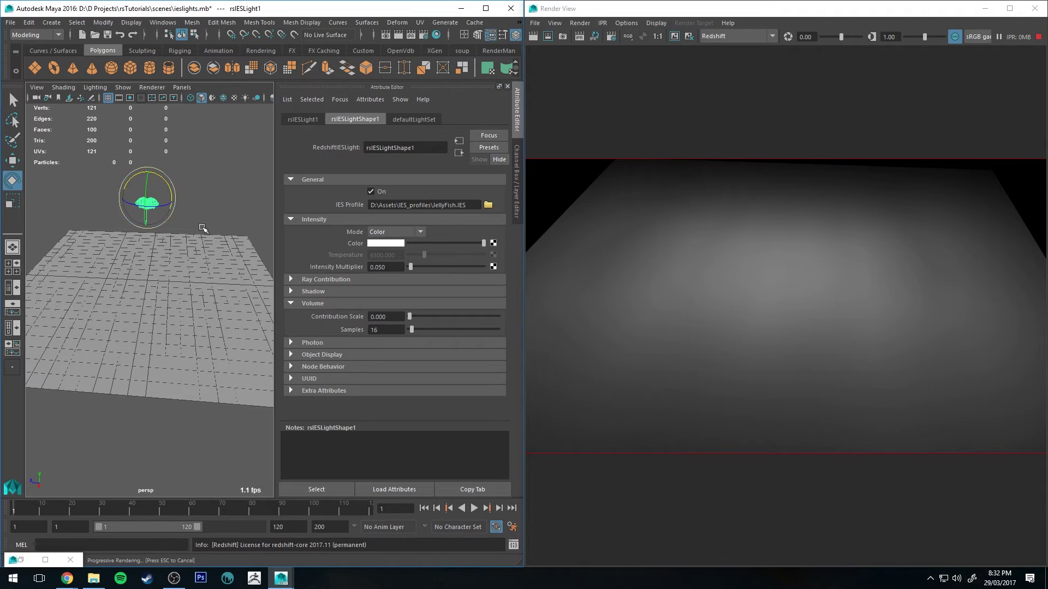
left_click(1036, 37)
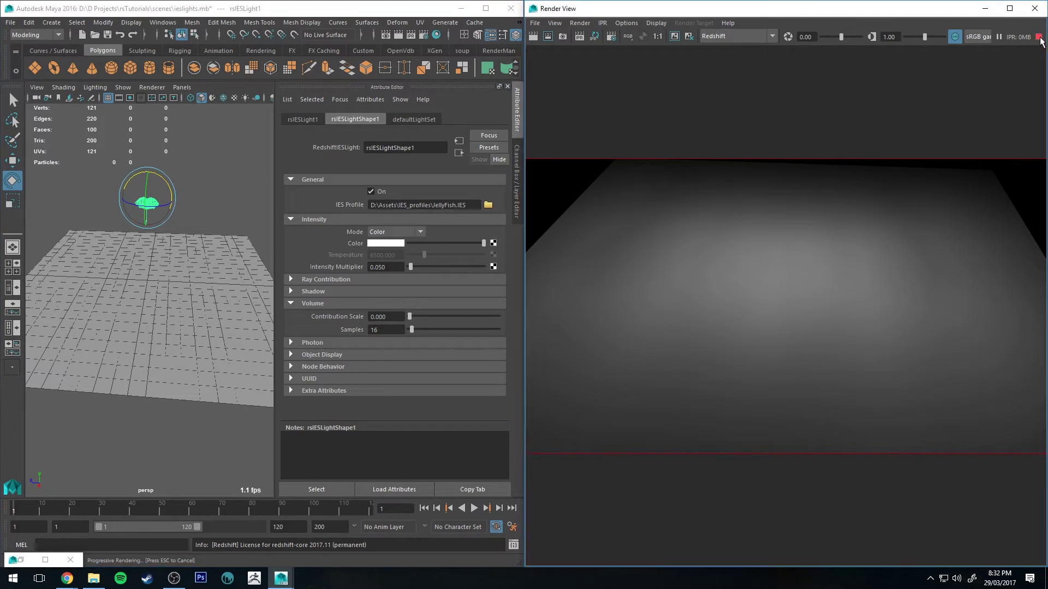
Step: Load the Bollard.IES profile and restart the IPR render, framing the view around the light
left_click(488, 205)
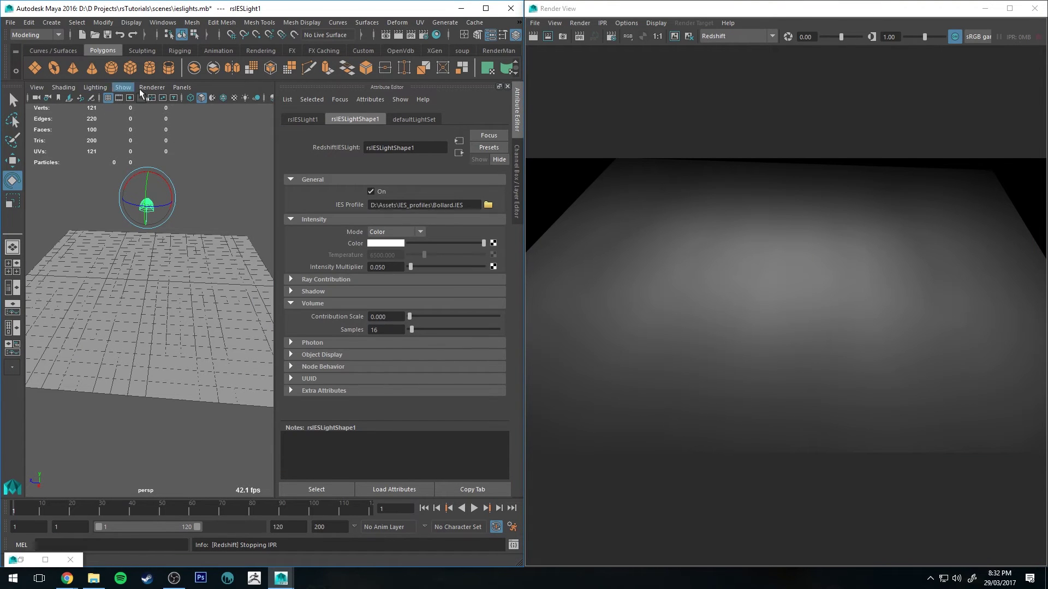
left_click(580, 36)
right_click_drag(158, 228, 197, 289, "alt")
left_click_drag(196, 289, 174, 246, "alt")
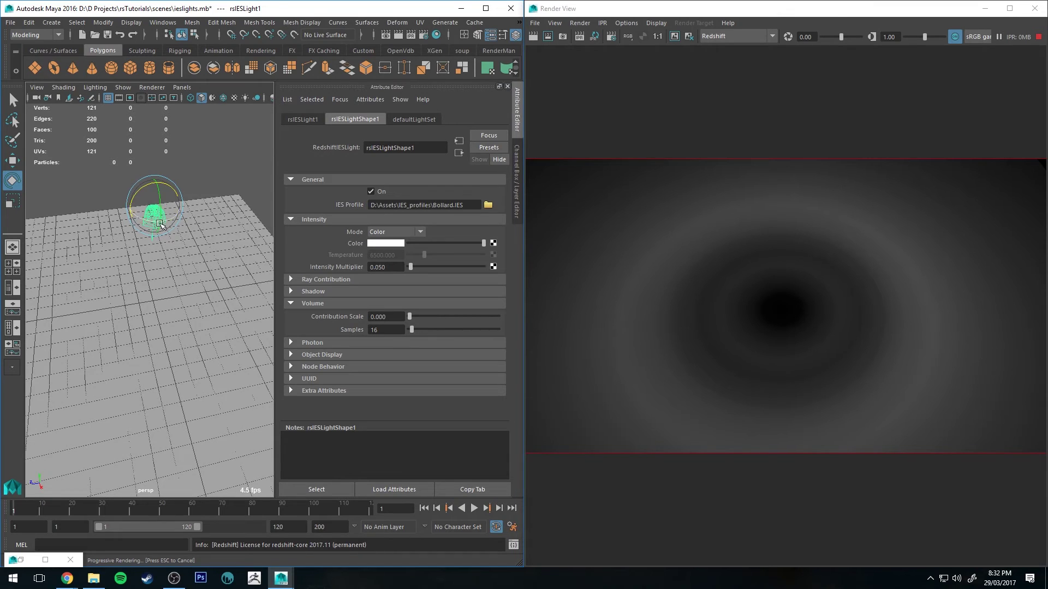
left_click_drag(194, 297, 183, 271, "alt")
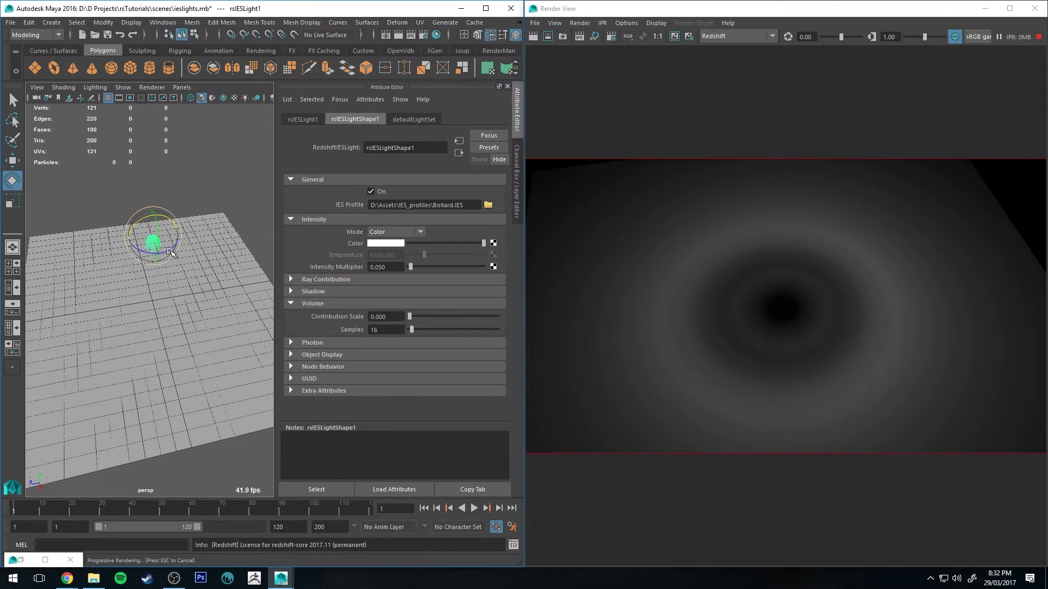
Step: Raise the Intensity Multiplier to 1 so the render shows a bright ring around a dark centre
left_click(384, 267)
type("1")
key("Return")
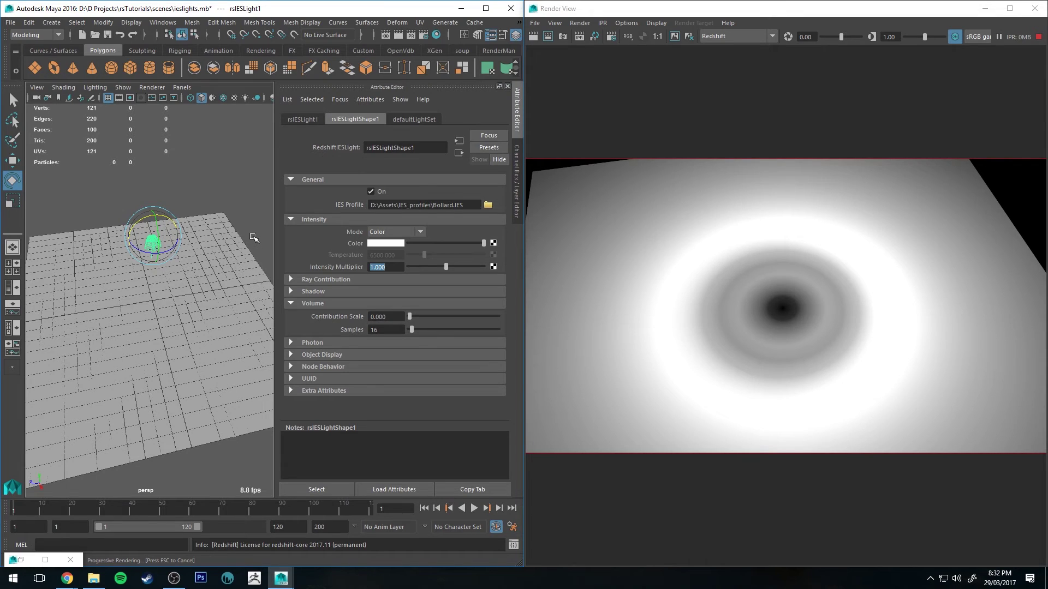
left_click_drag(141, 300, 153, 266, "alt")
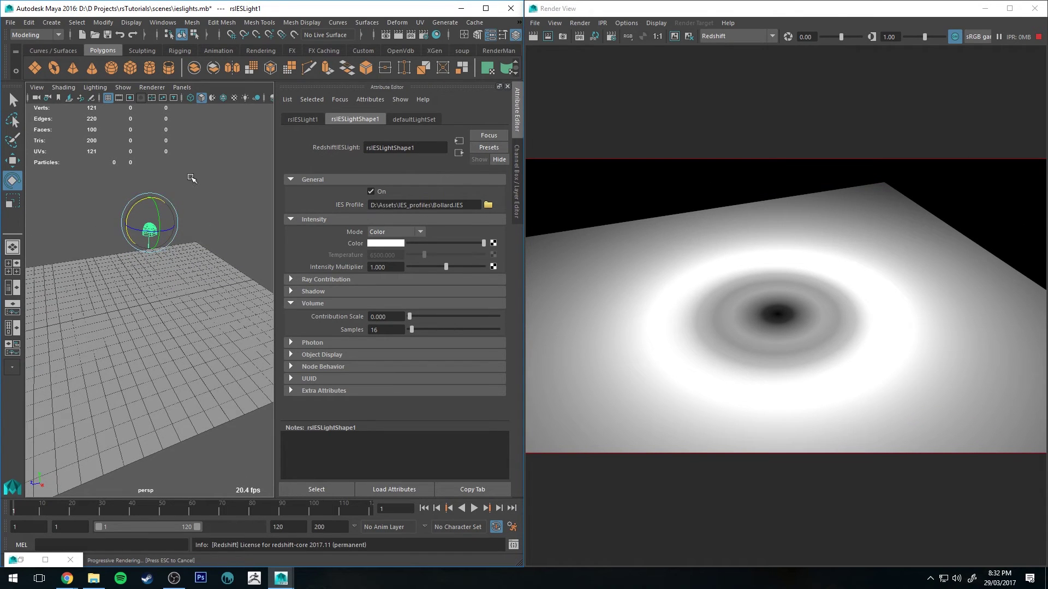
Step: Inspect the Ray Contribution and Shadow sections, trying the Diffuse slider while keeping it at 1.000
left_click(309, 279)
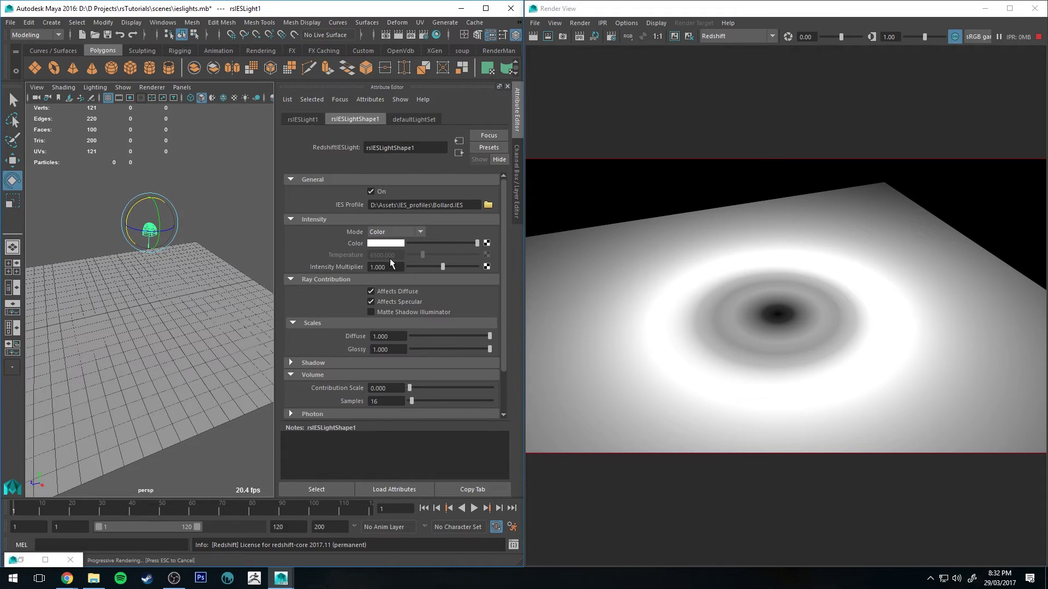
left_click(412, 336)
left_click(320, 364)
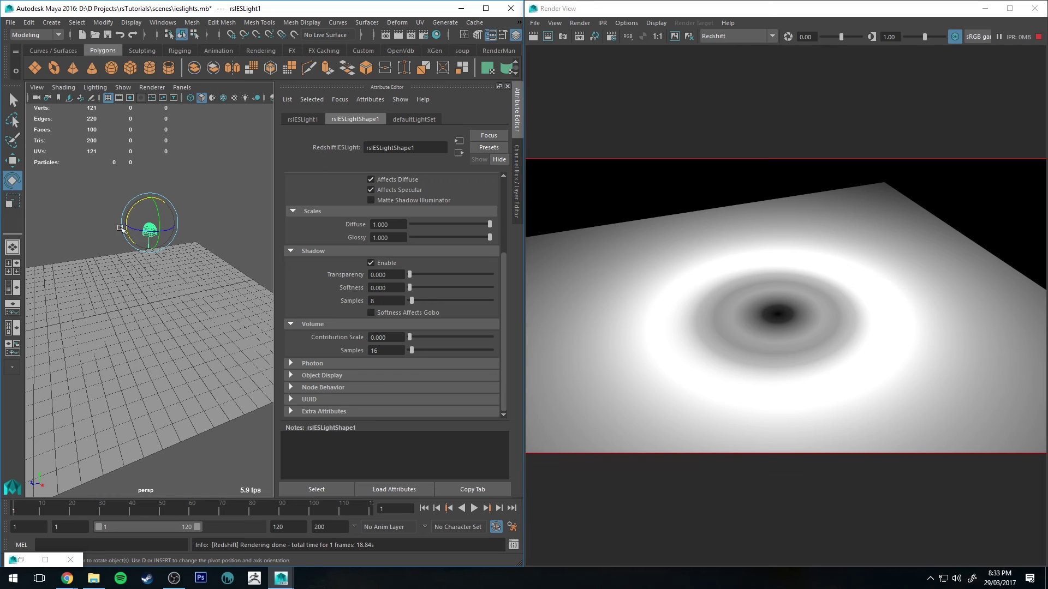
left_click(172, 186)
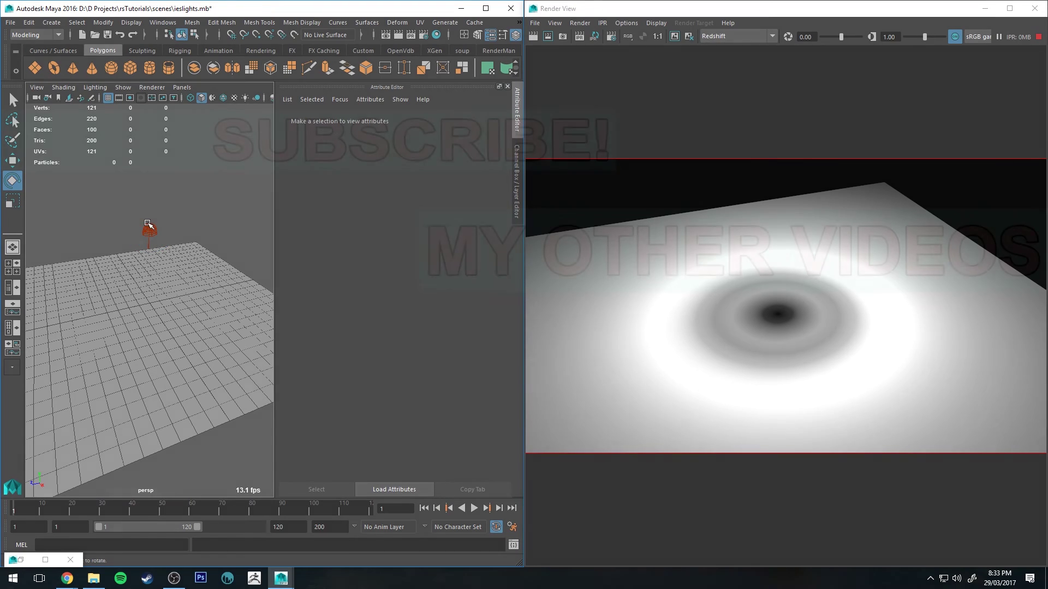